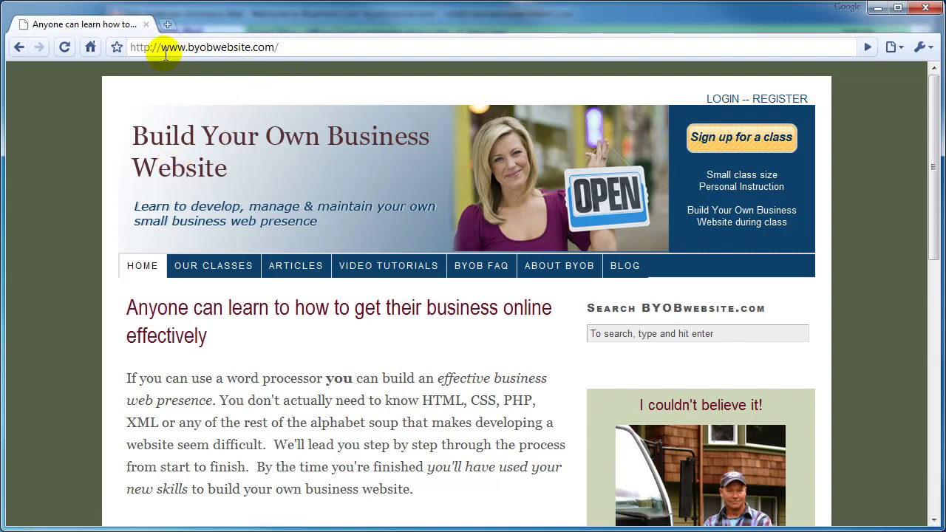
# Open the byobwebsite.com Lesson 2 business email setup tutorial from the Start Here menu.
pyautogui.click(235, 46)
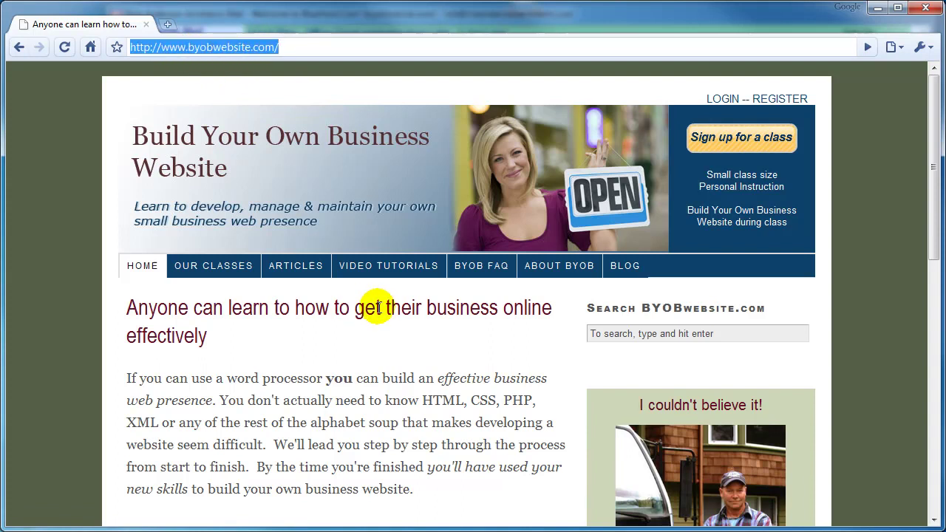
pyautogui.moveTo(397, 275)
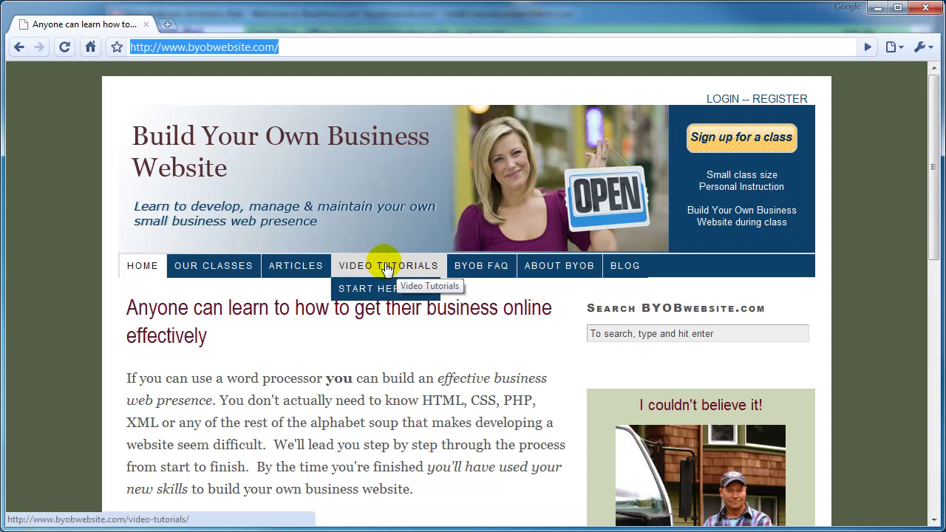
pyautogui.moveTo(383, 290)
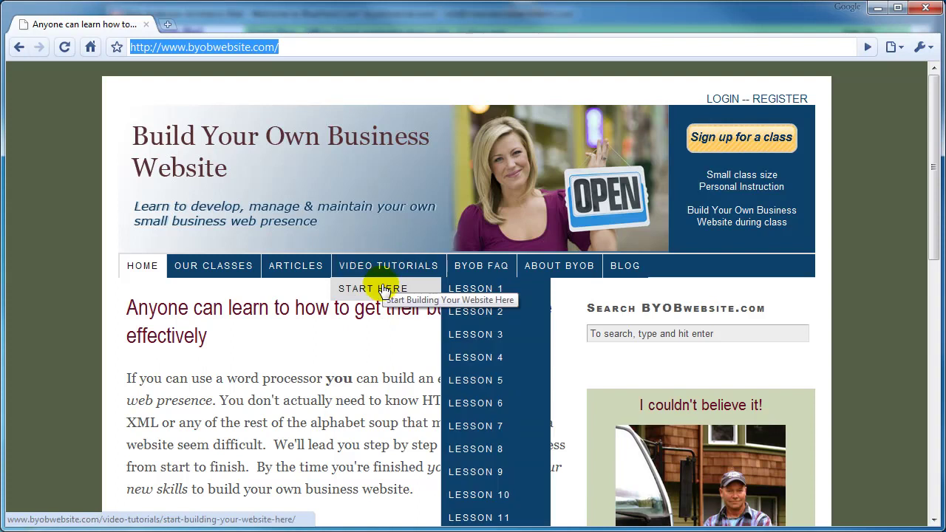
pyautogui.click(482, 312)
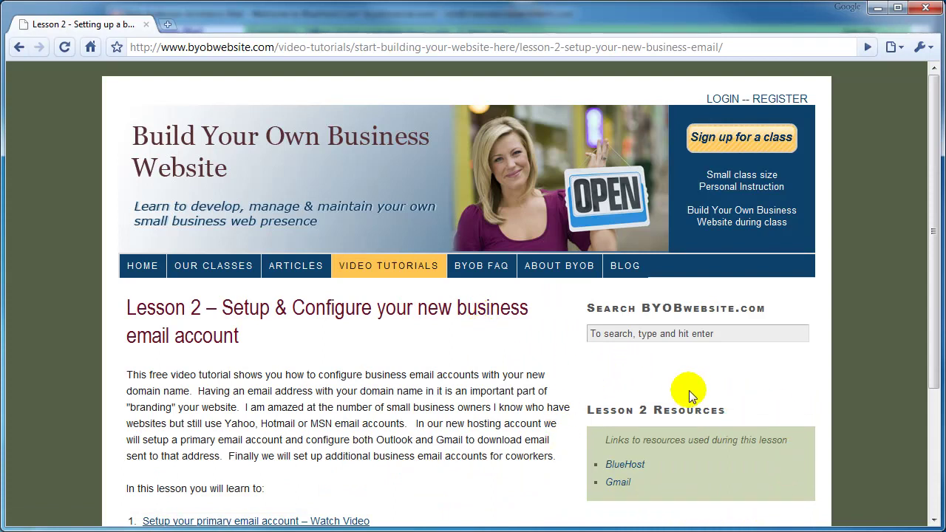
# Open Gmail in a new tab and sign in with the account password.
pyautogui.click(620, 483)
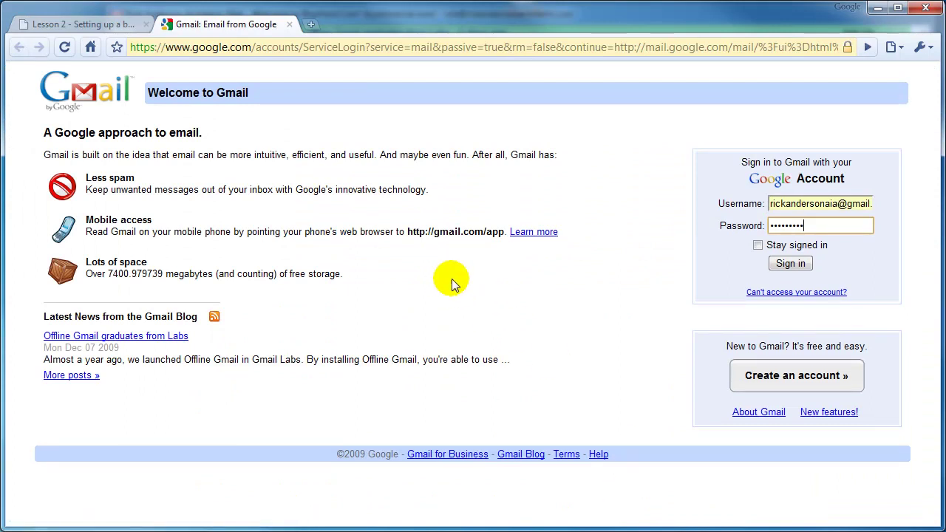
pyautogui.click(811, 227)
pyautogui.click(791, 263)
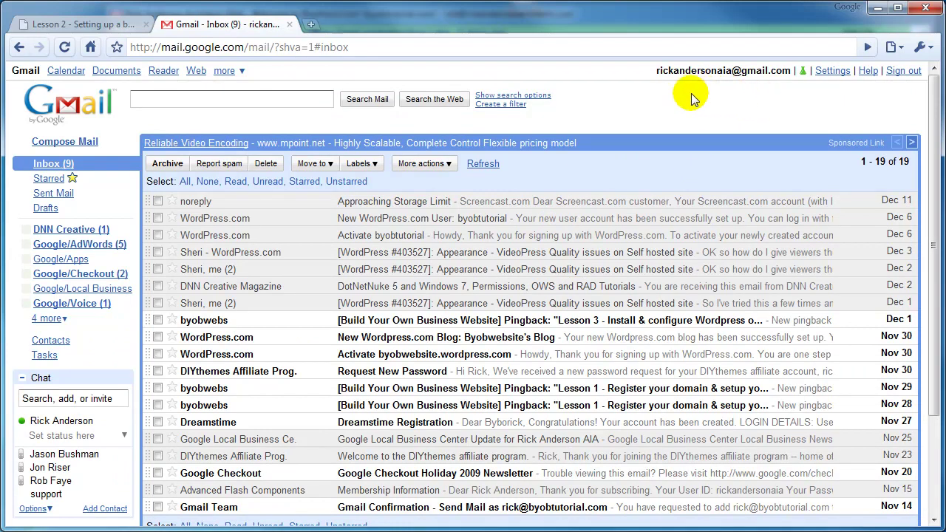
# Start adding a POP3 mail account from Settings > Accounts and Import.
pyautogui.click(832, 71)
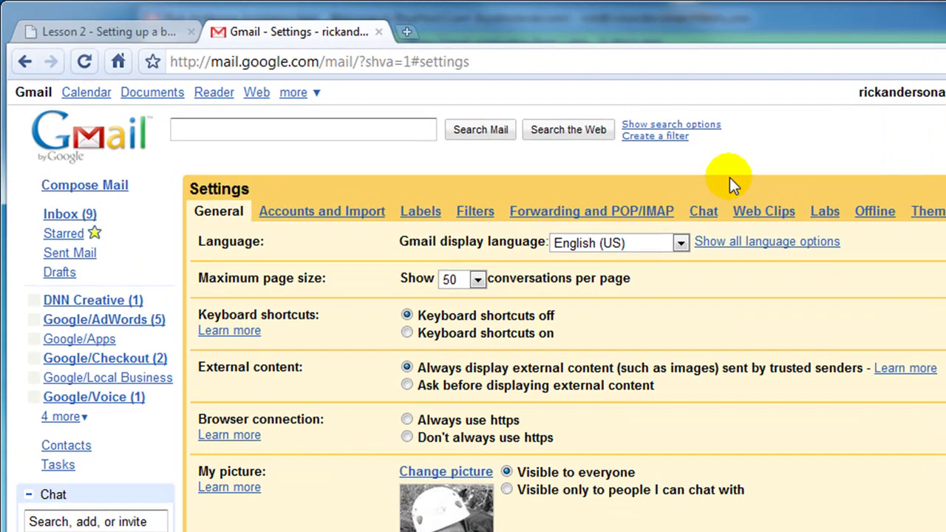
pyautogui.click(365, 218)
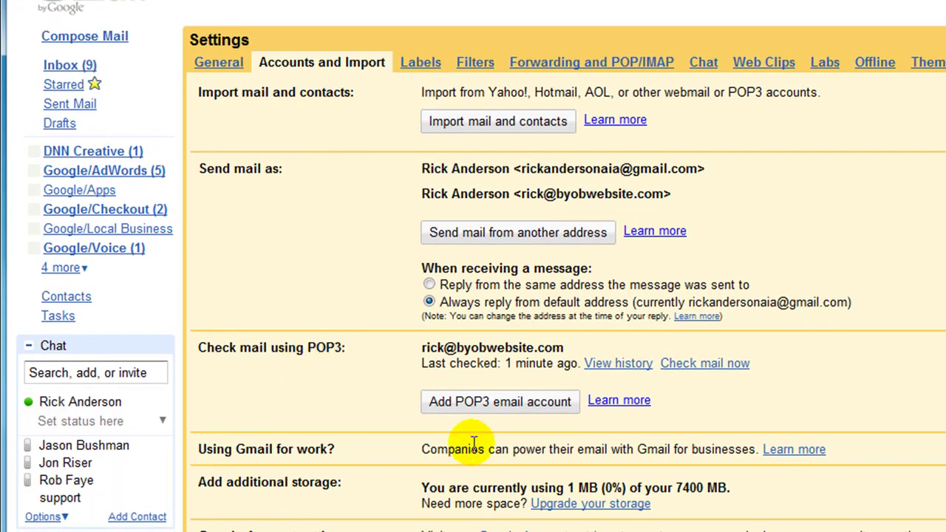
pyautogui.scroll(-3, 524, 414)
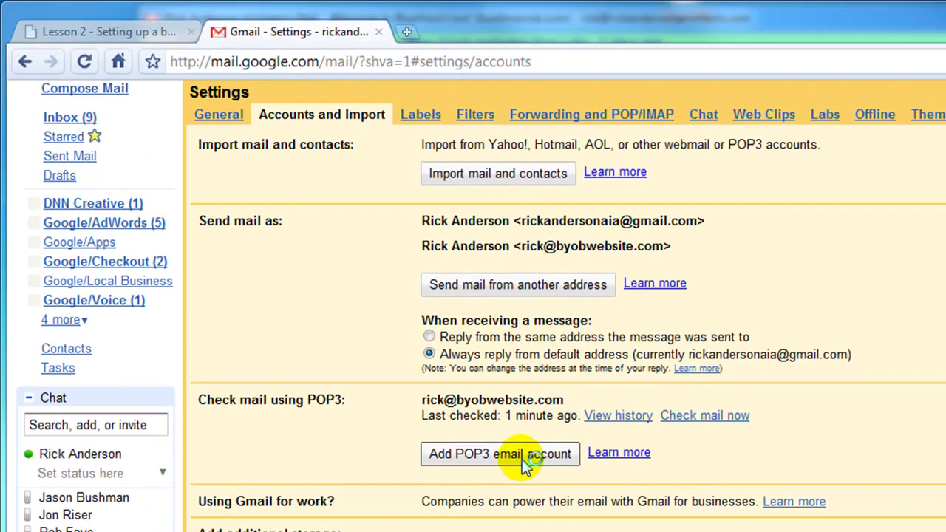
pyautogui.click(517, 328)
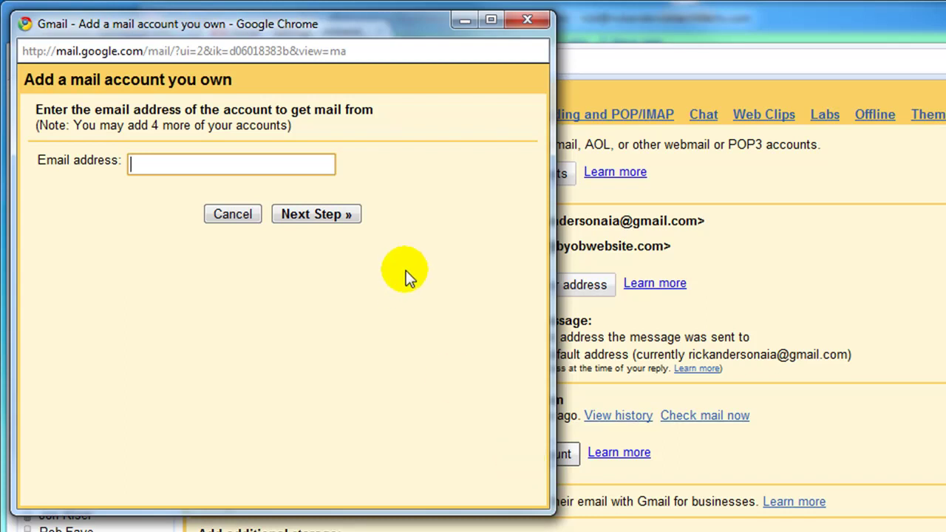
# Enter the business address on the byobtutorial.com domain as the mail account to fetch.
pyautogui.click(158, 167)
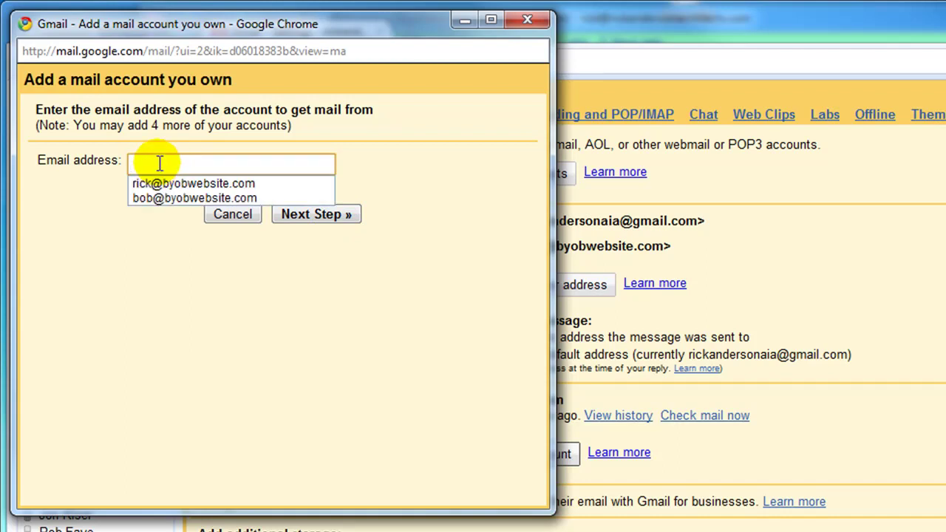
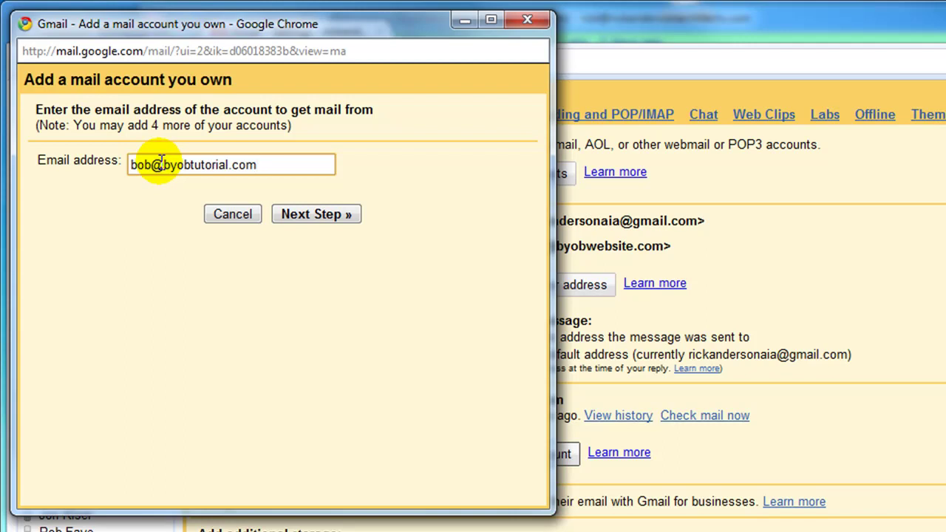
# Advance to the prefilled POP settings (mail.byobtutorial.com, port 110), then bring the main Gmail window forward.
pyautogui.click(316, 218)
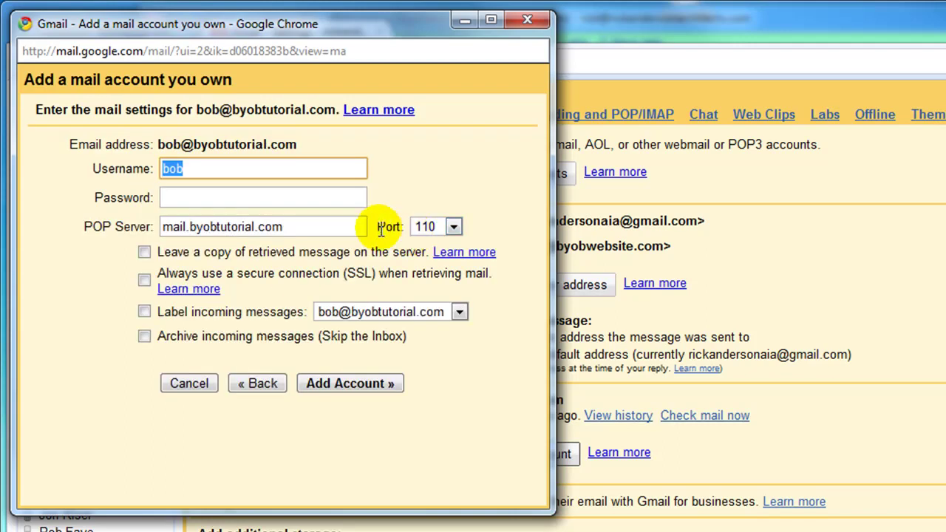
pyautogui.click(191, 170)
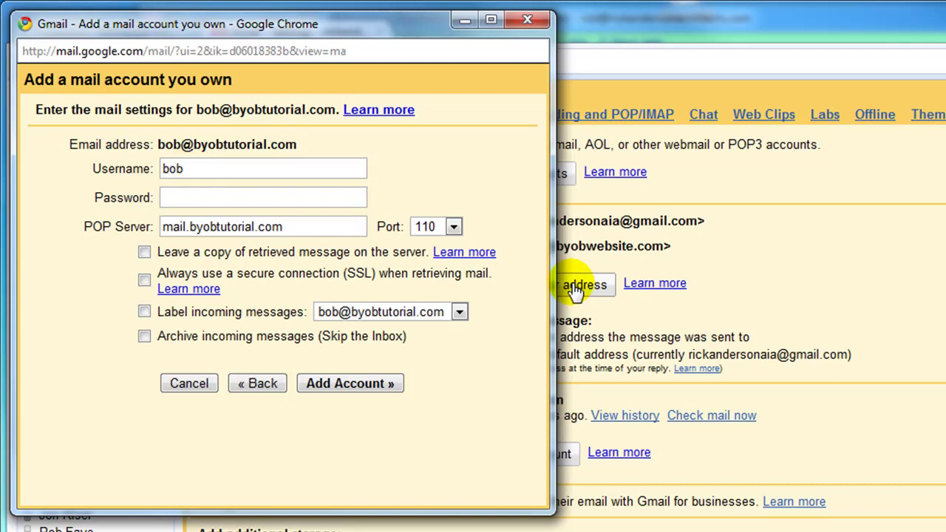
pyautogui.click(606, 22)
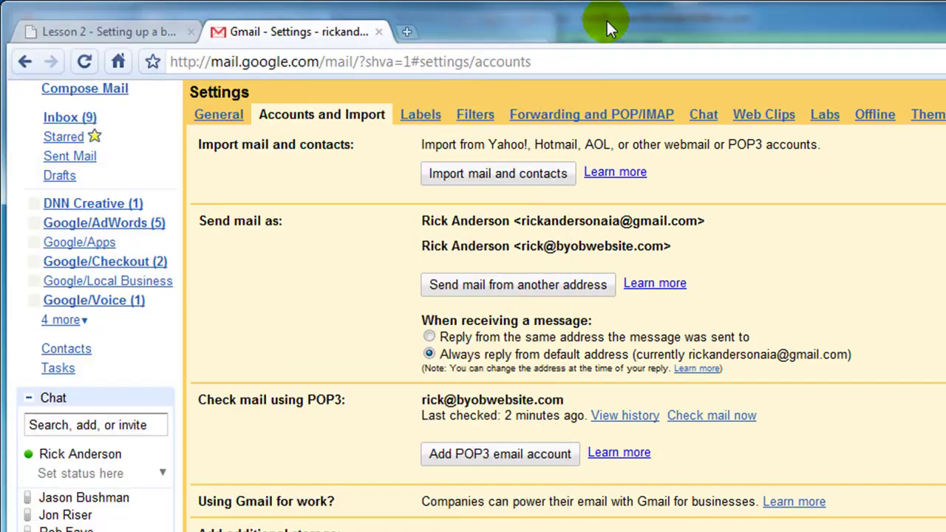
# Log in to the Bluehost control panel from the Lesson 2 page with the domain password.
pyautogui.click(152, 33)
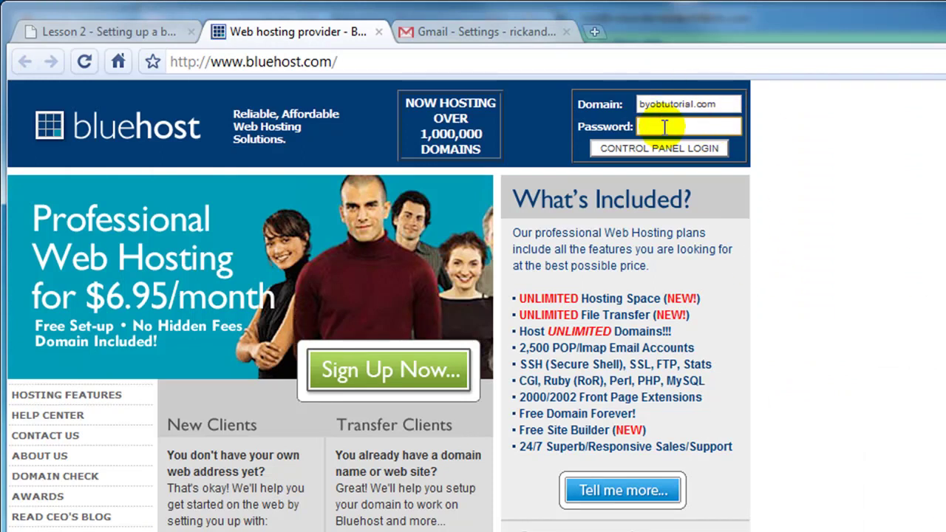
pyautogui.write('**********')
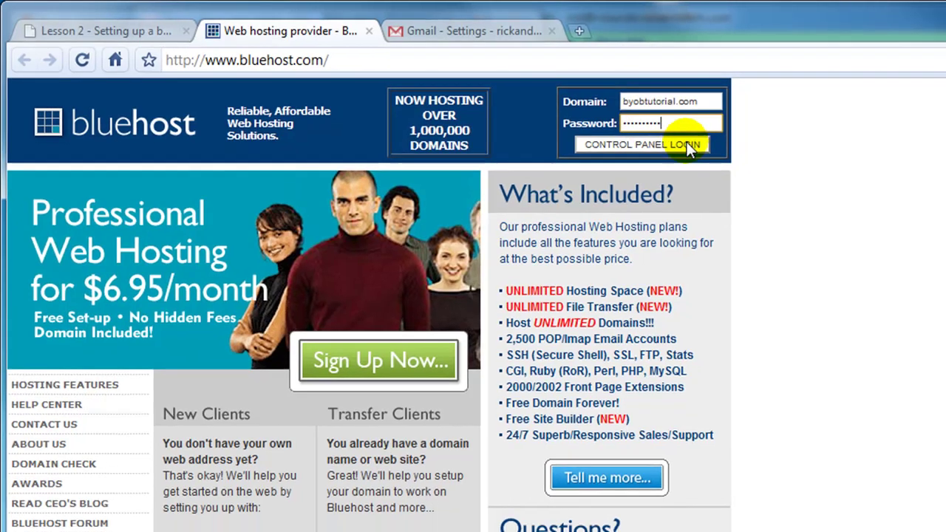
pyautogui.click(688, 147)
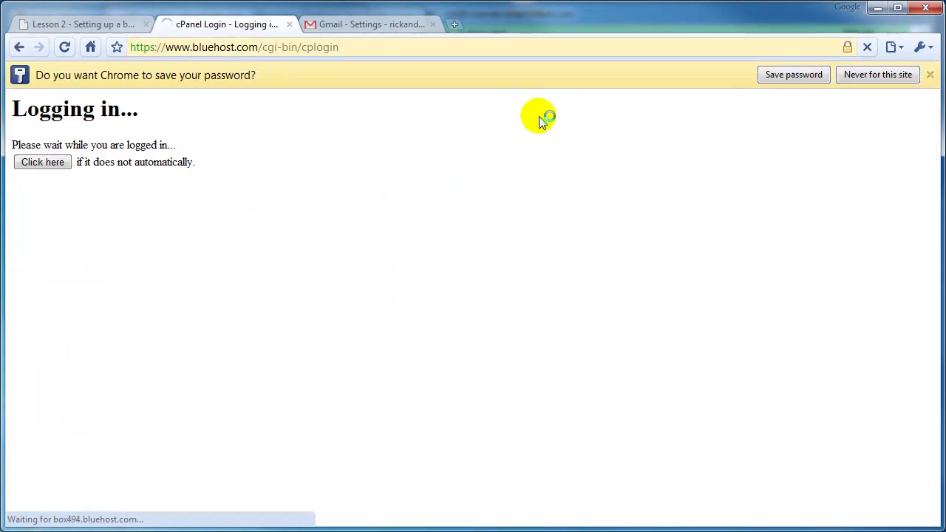
# Show the Mail Client Configuration for the business address under Email Accounts.
pyautogui.scroll(-2, 364, 358)
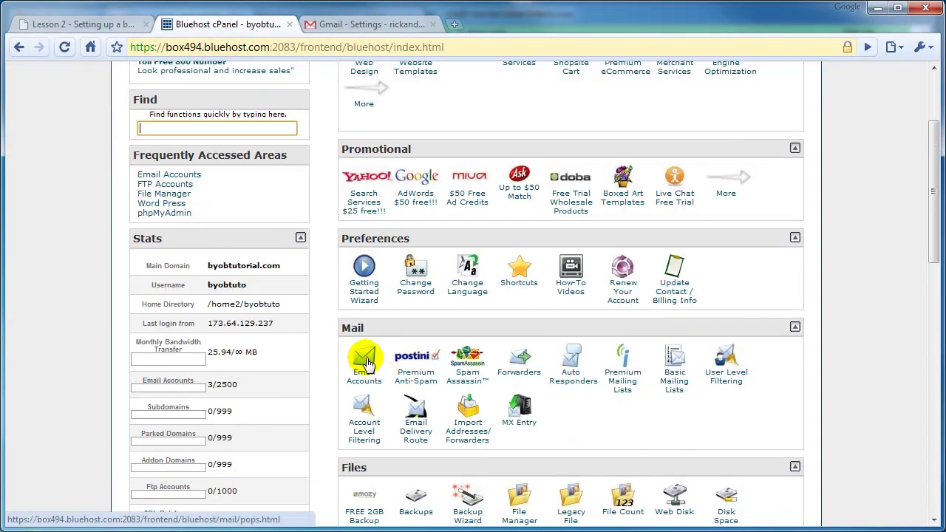
pyautogui.click(364, 358)
pyautogui.scroll(-2, 526, 280)
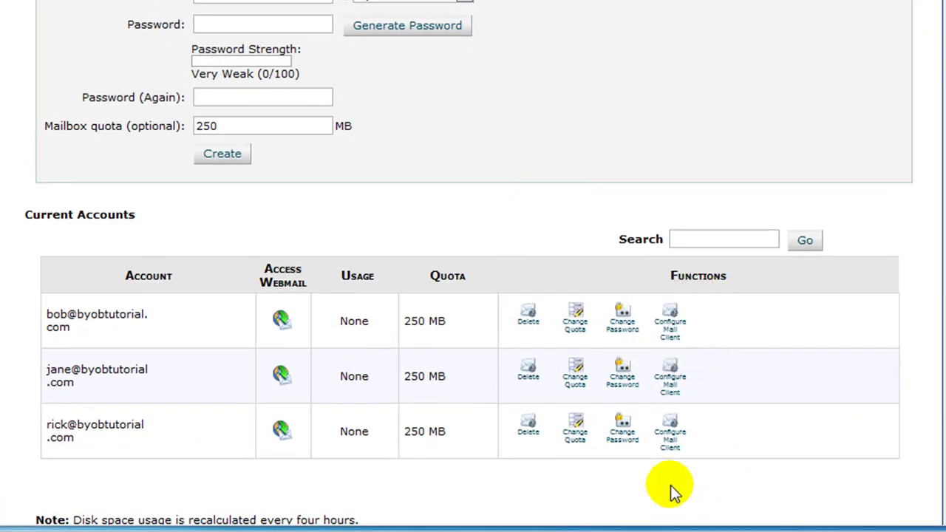
pyautogui.click(677, 323)
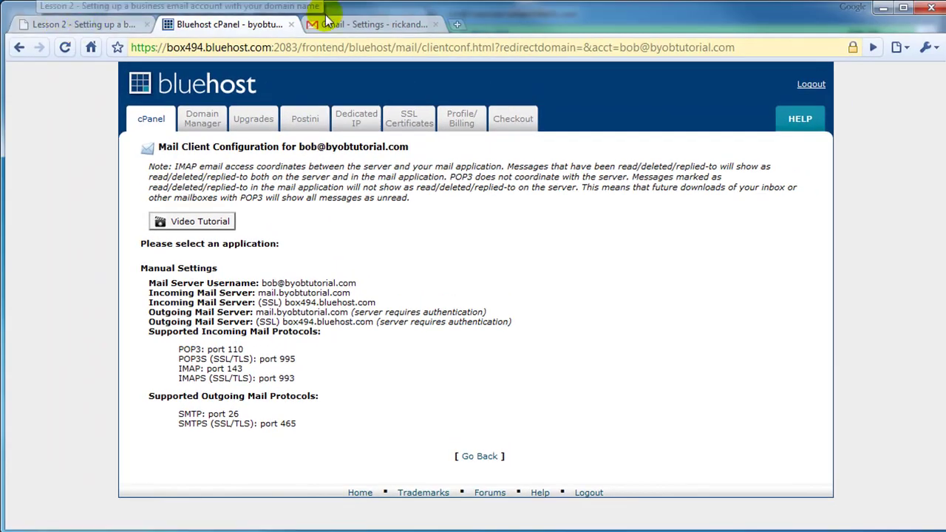
pyautogui.click(366, 24)
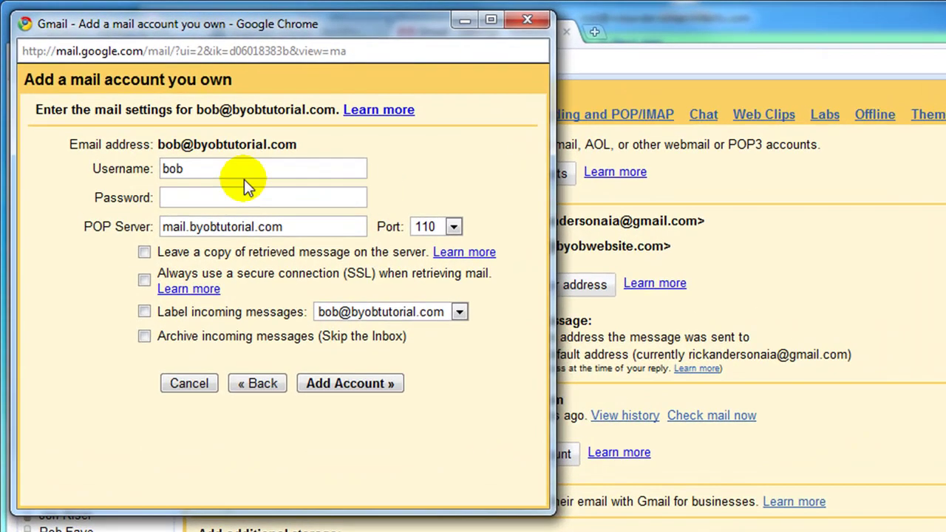
pyautogui.click(242, 170)
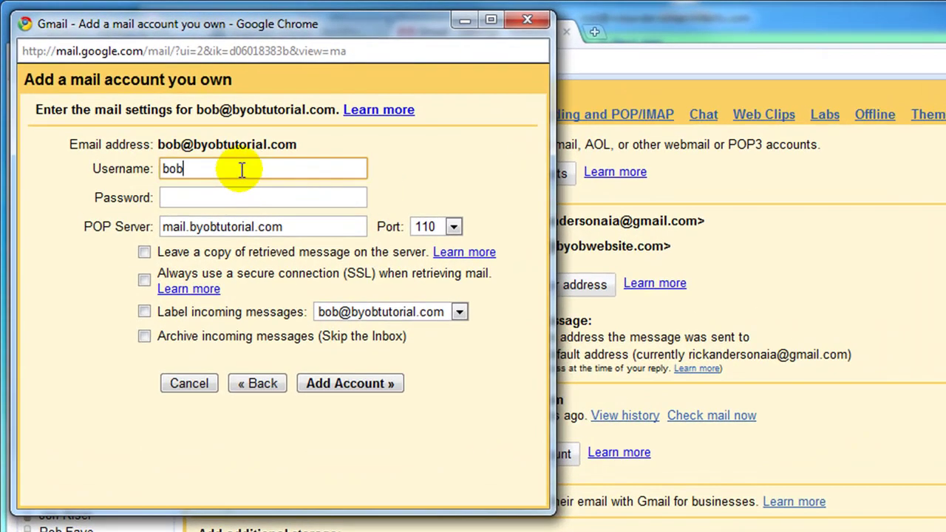
pyautogui.write('@byobtutorial.com')
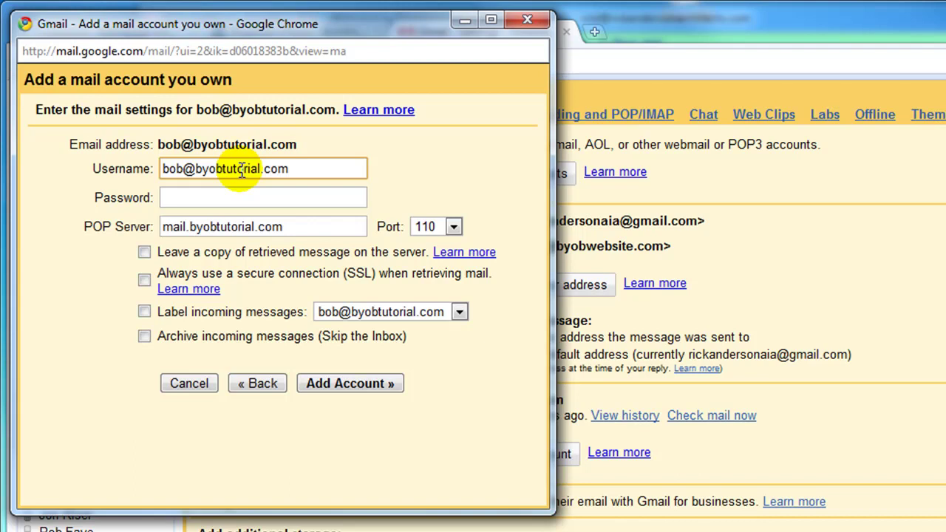
pyautogui.click(242, 195)
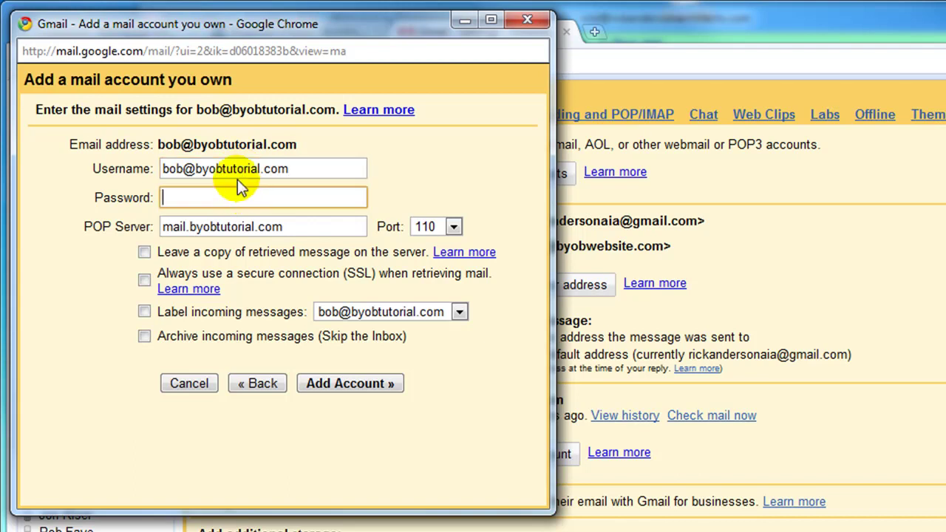
pyautogui.write('•••••••••••')
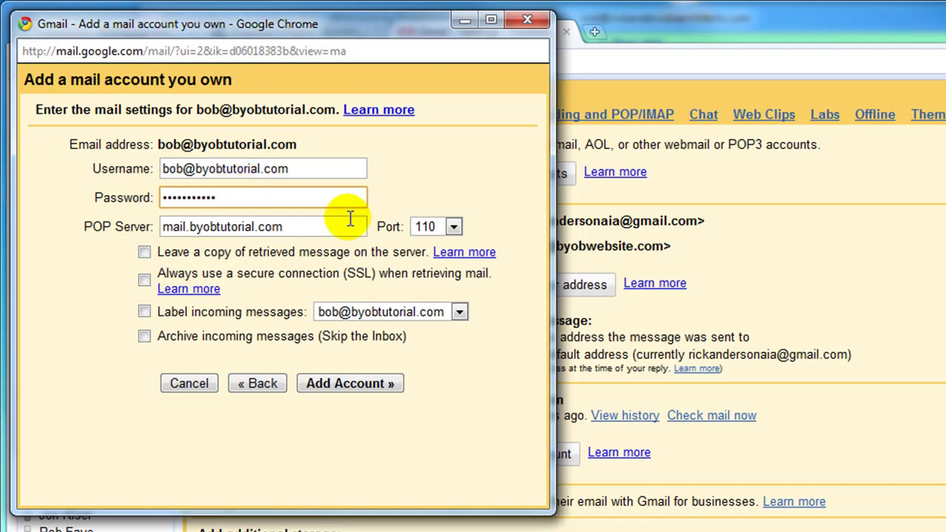
pyautogui.click(311, 226)
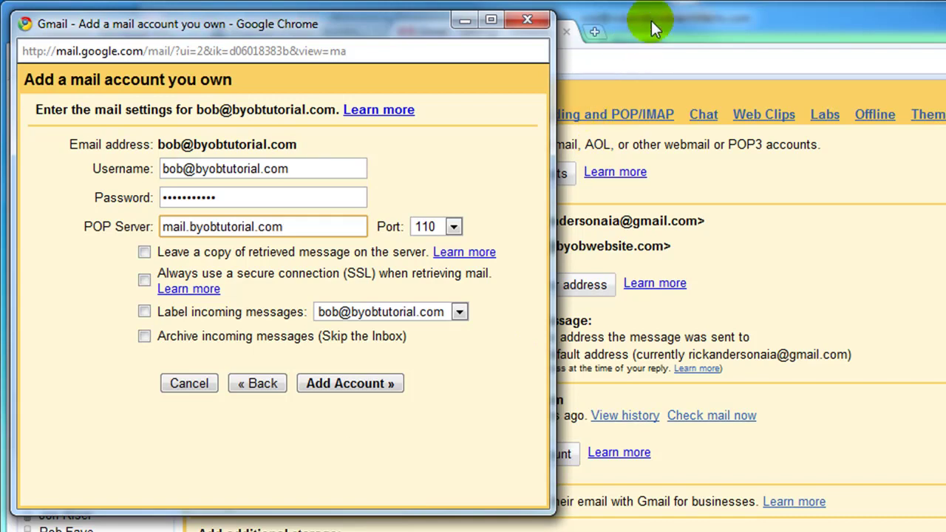
pyautogui.click(532, 29)
# Check the server mail.byobtutorial.com and POP3 port 110 in cPanel, then return to Gmail.
pyautogui.click(300, 32)
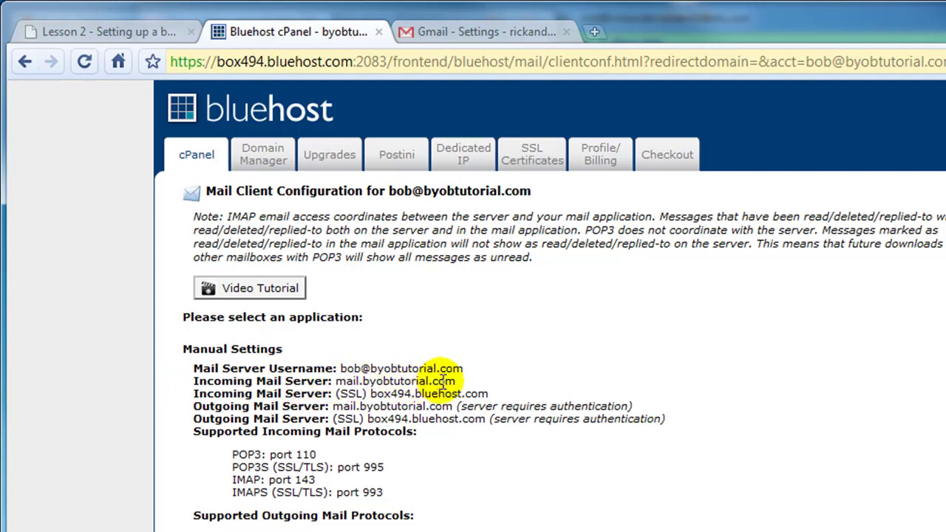
pyautogui.click(516, 33)
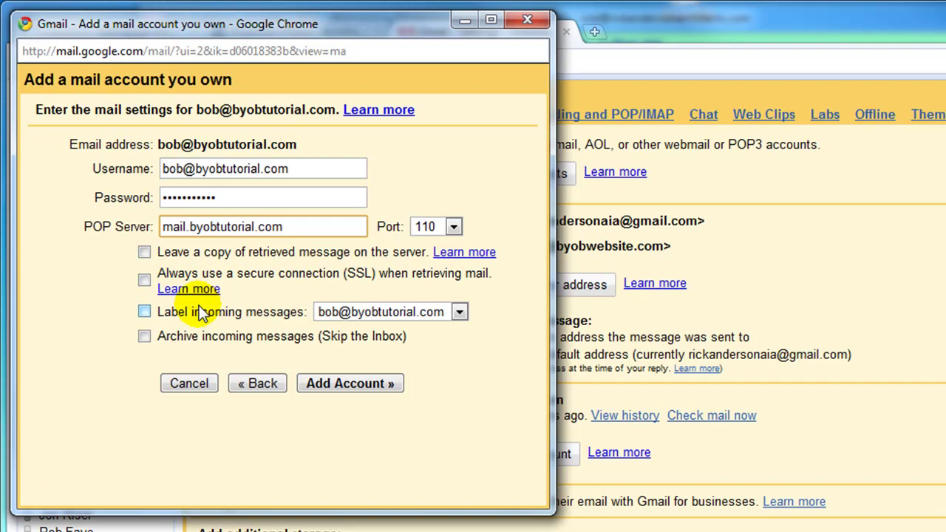
# Enable 'Label incoming messages' and add the POP3 account.
pyautogui.click(144, 314)
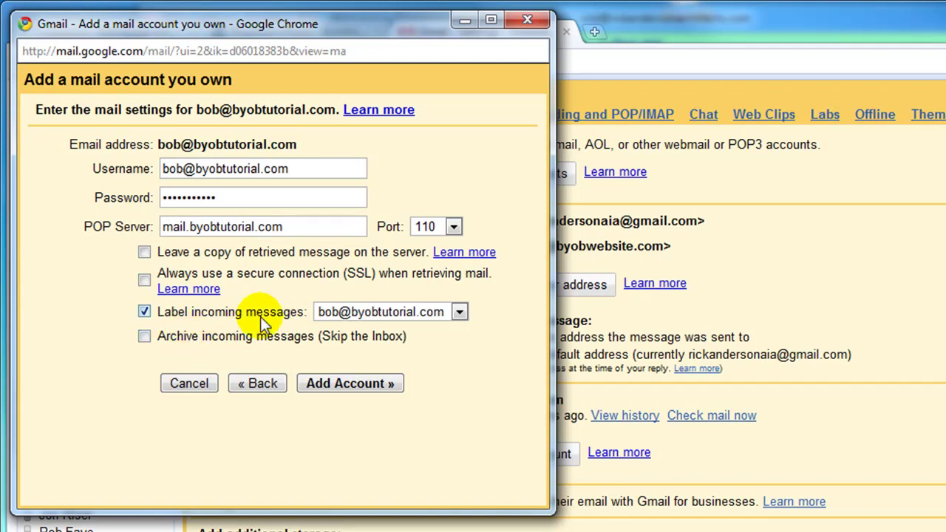
pyautogui.click(352, 385)
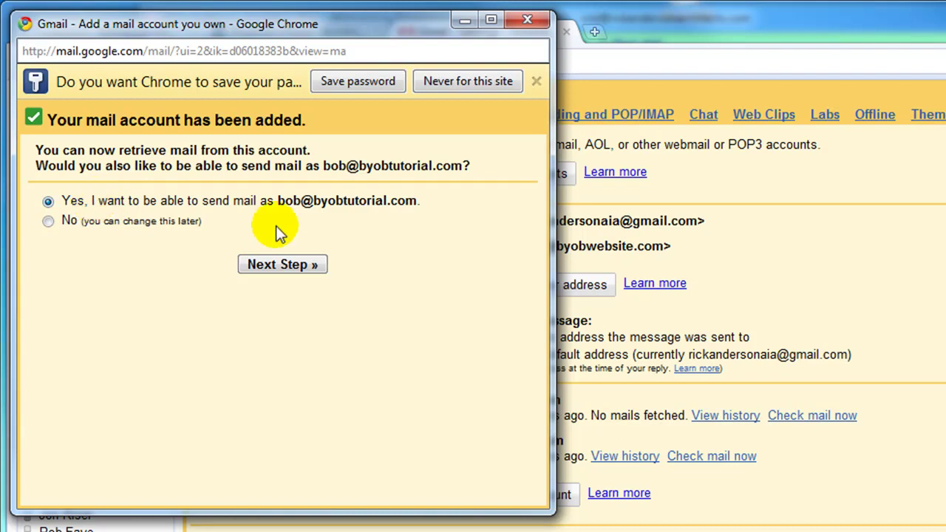
# Enable sending as the business address through Gmail, keeping the name, and send the verification code.
pyautogui.click(287, 265)
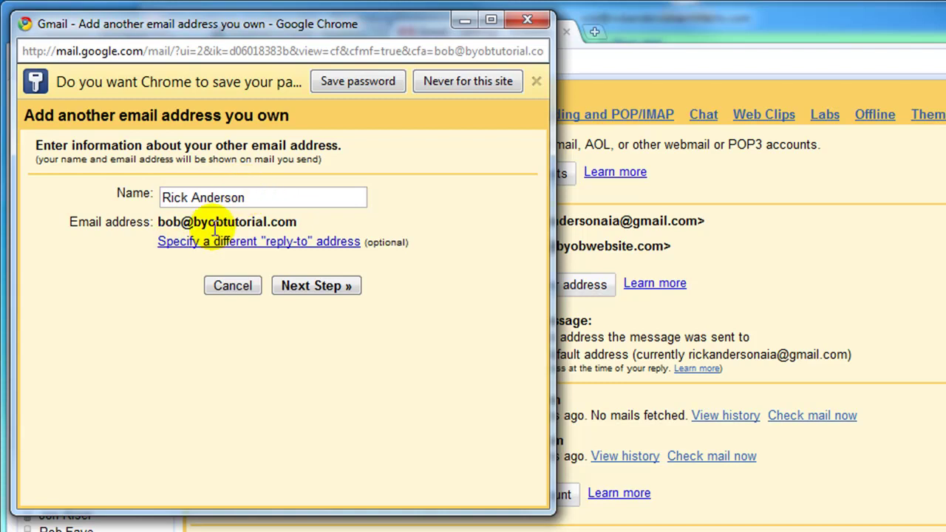
pyautogui.click(316, 285)
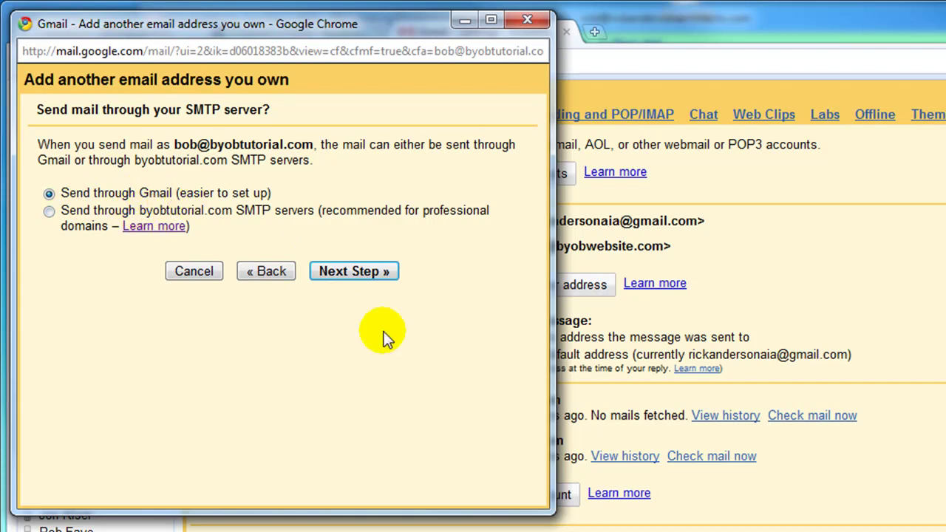
pyautogui.click(355, 271)
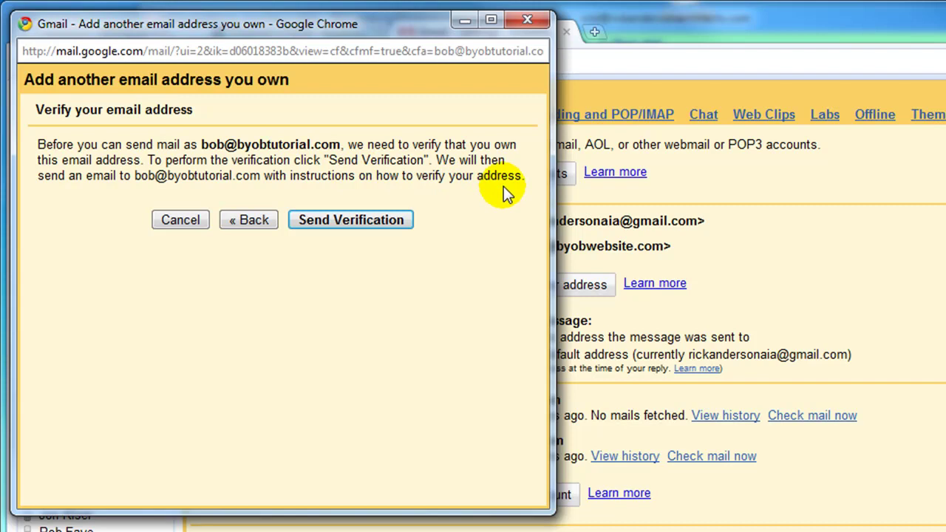
pyautogui.click(365, 221)
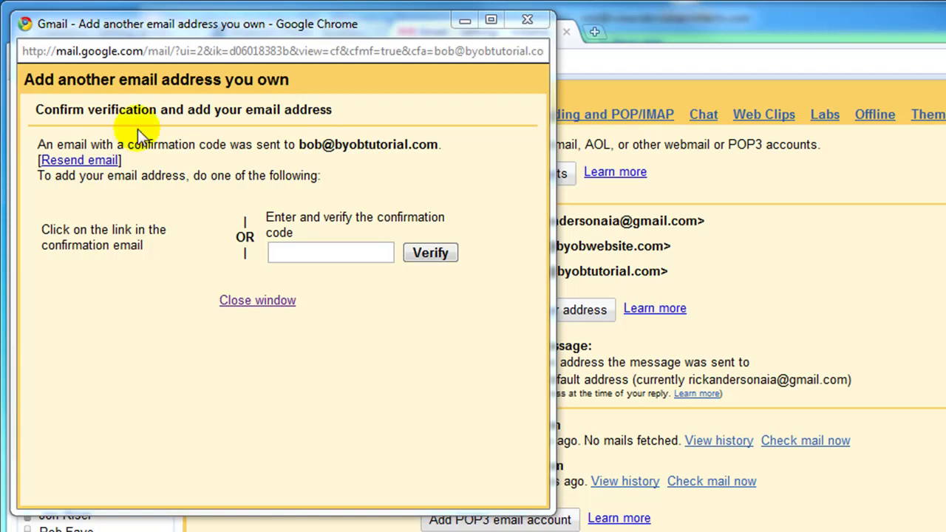
# Return to the cPanel home page and open the Email Accounts list.
pyautogui.click(658, 24)
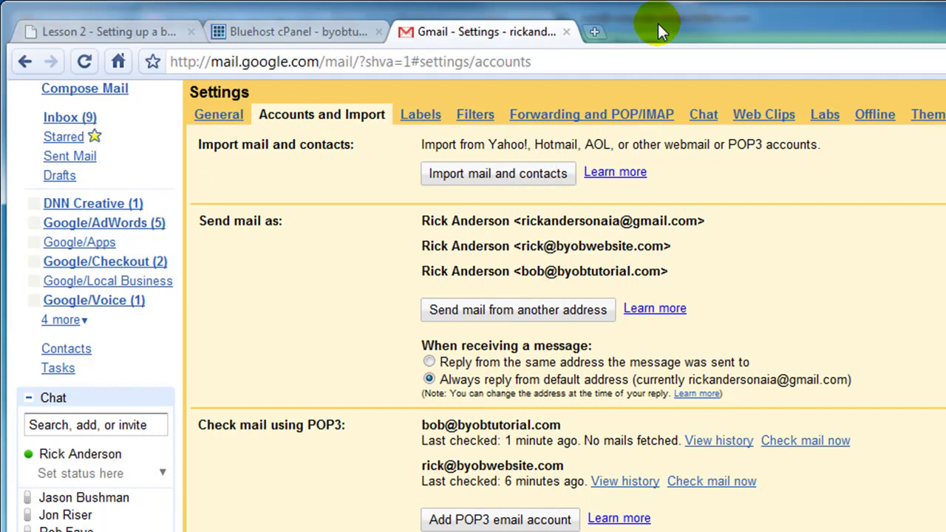
pyautogui.click(282, 33)
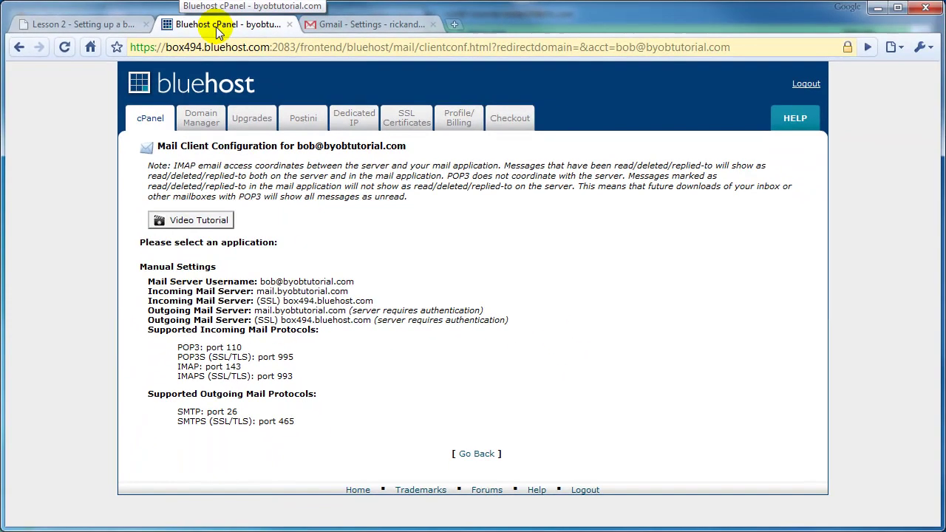
pyautogui.click(149, 122)
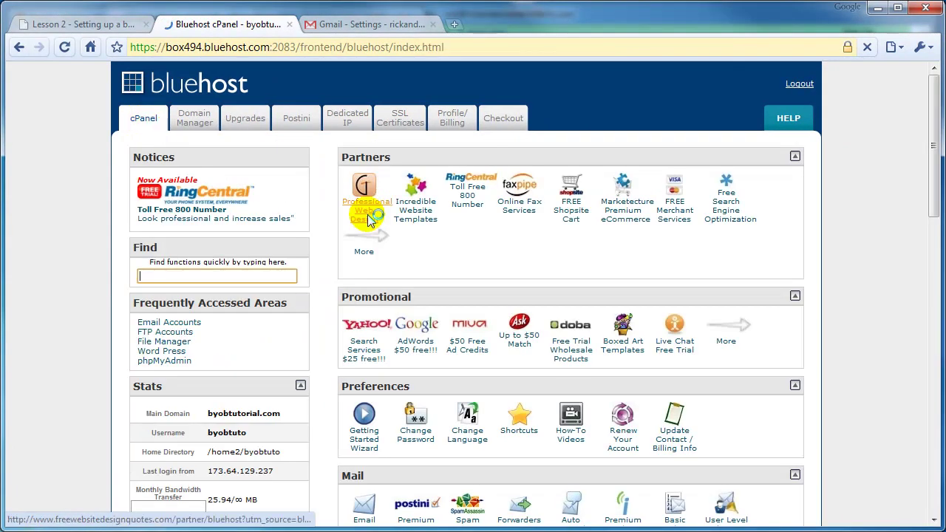
pyautogui.scroll(-2, 433, 239)
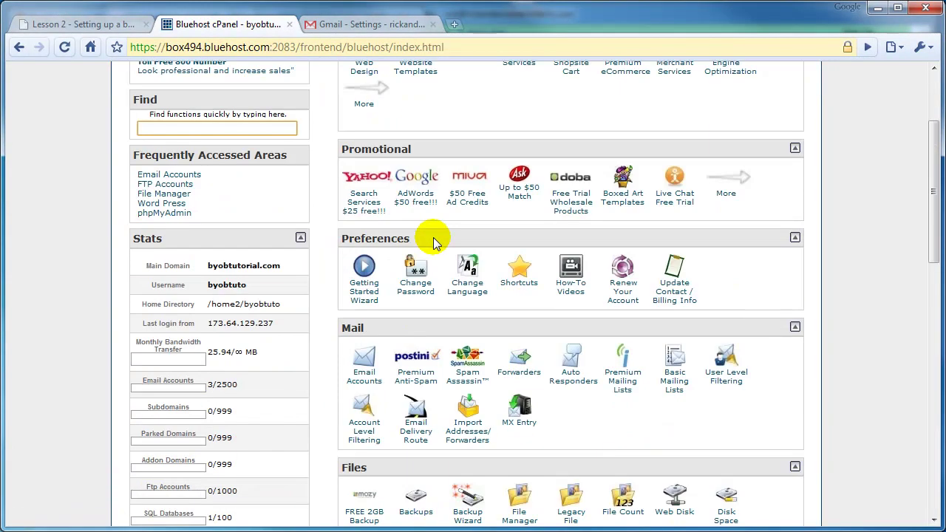
pyautogui.click(364, 361)
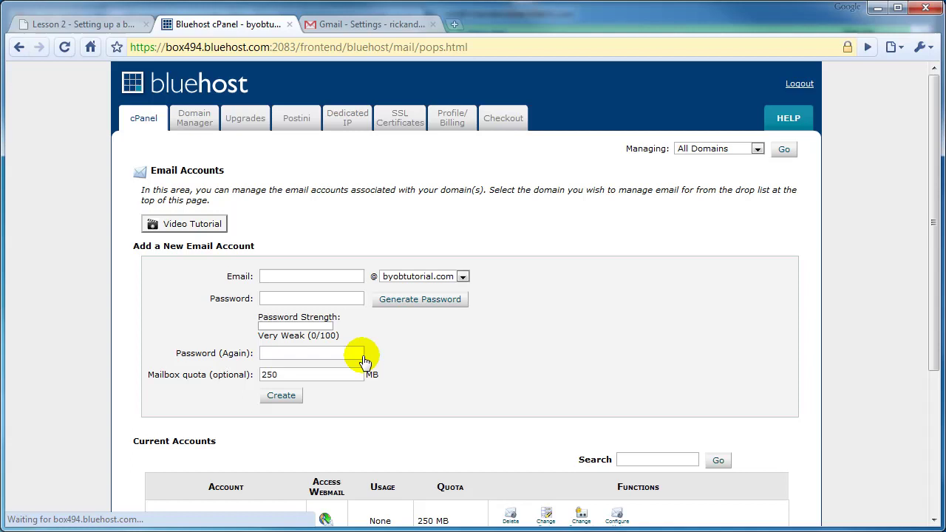
# Log into webmail for the business mailbox with its password.
pyautogui.scroll(-1, 567, 341)
pyautogui.scroll(-2, 567, 340)
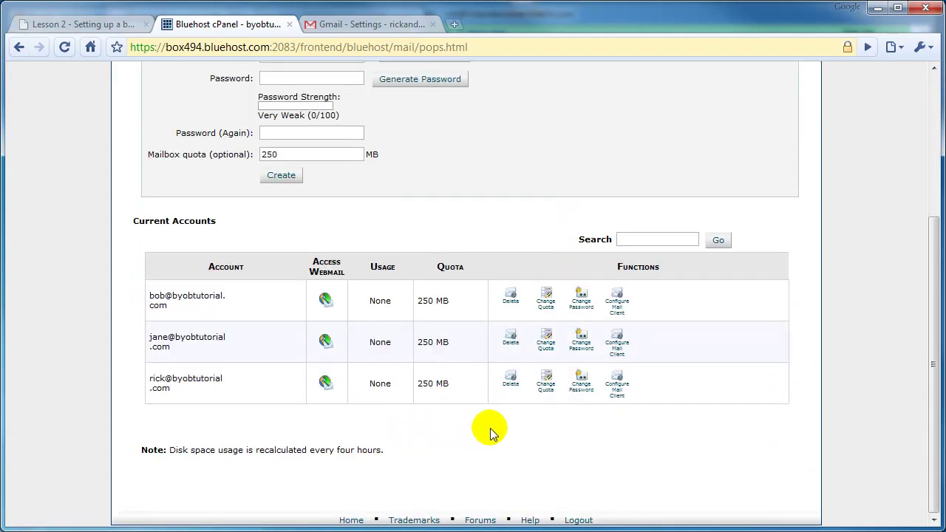
pyautogui.click(326, 300)
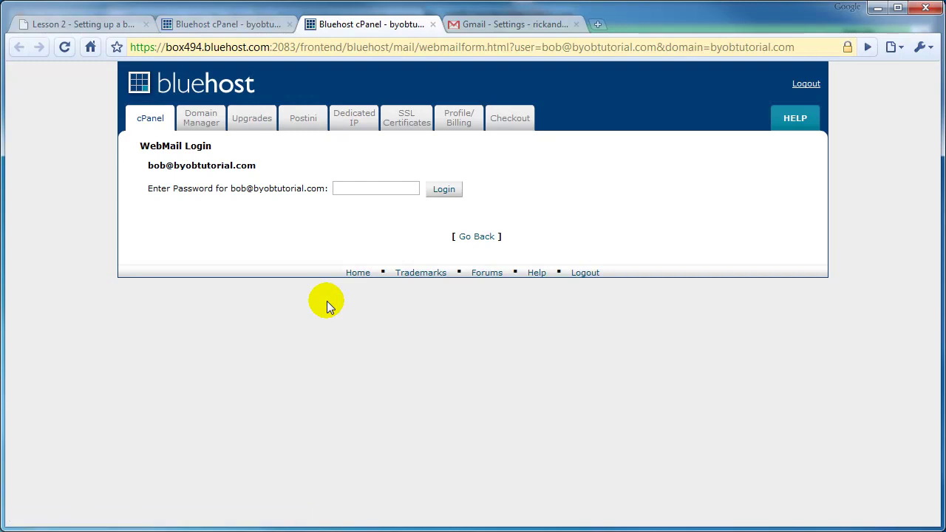
pyautogui.click(352, 190)
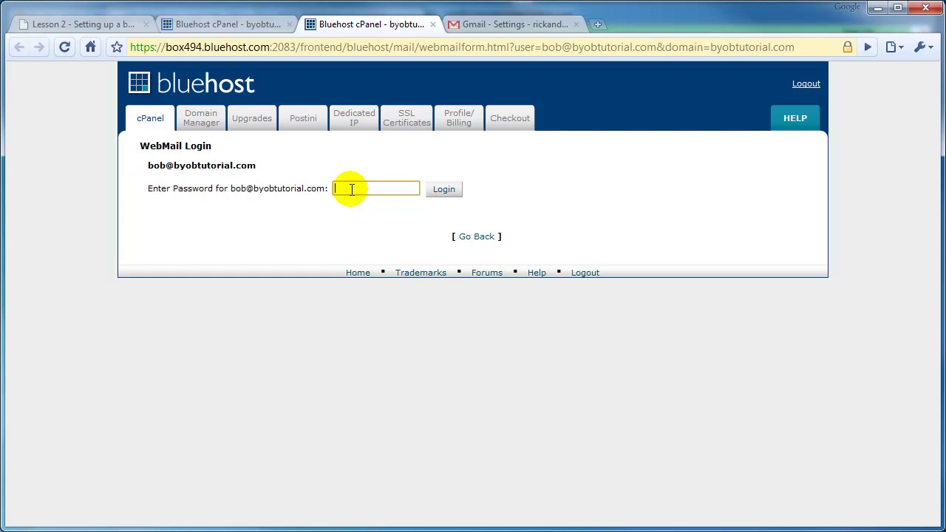
pyautogui.write('••••••••••')
pyautogui.click(444, 189)
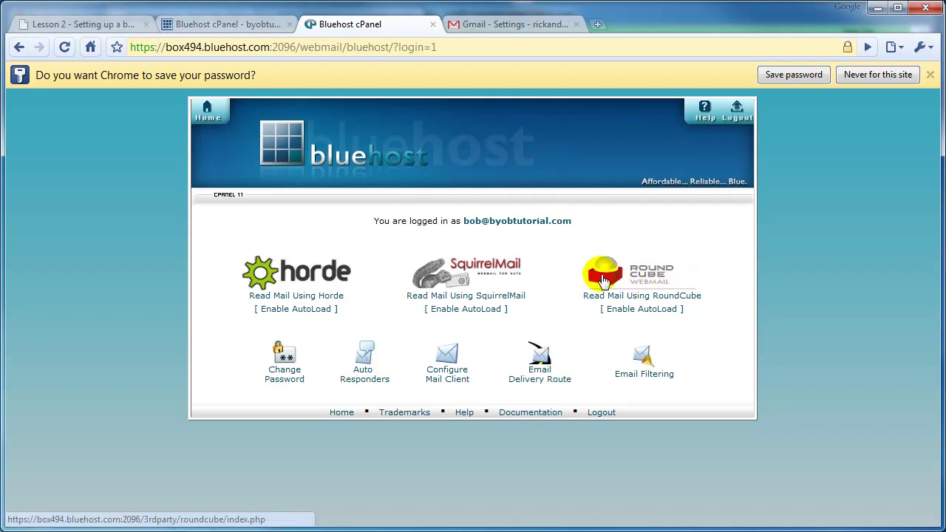
# Open the Gmail Confirmation email in RoundCube and copy its confirmation code.
pyautogui.click(604, 279)
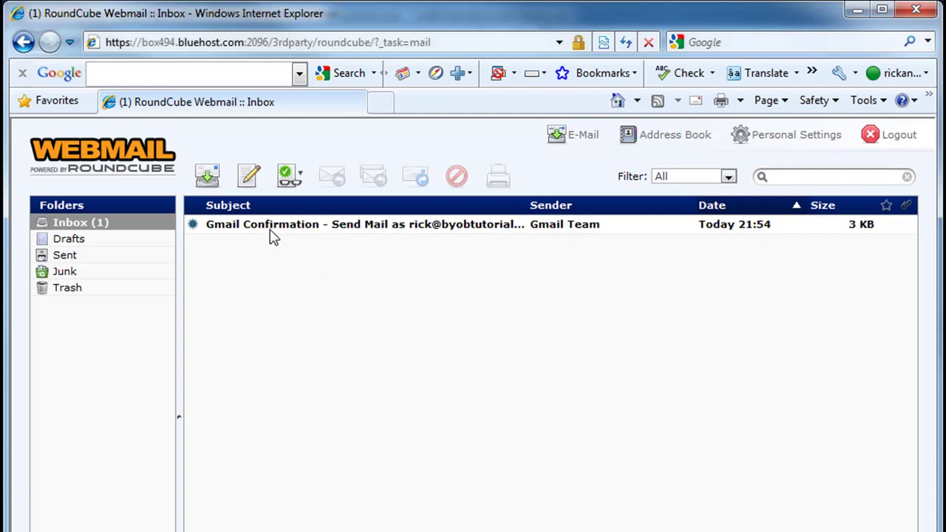
pyautogui.doubleClick(357, 231)
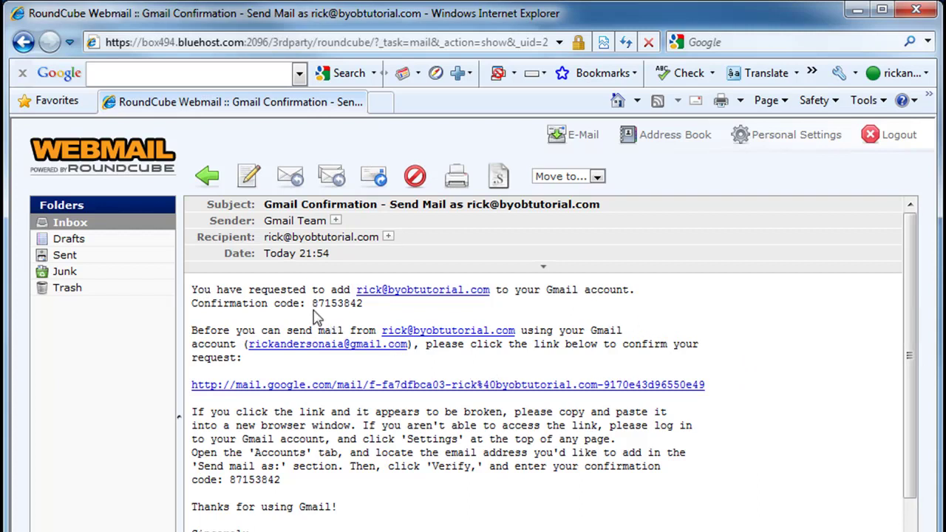
pyautogui.moveTo(312, 303); pyautogui.dragTo(363, 309)
pyautogui.hotkey('ctrl', 'c')
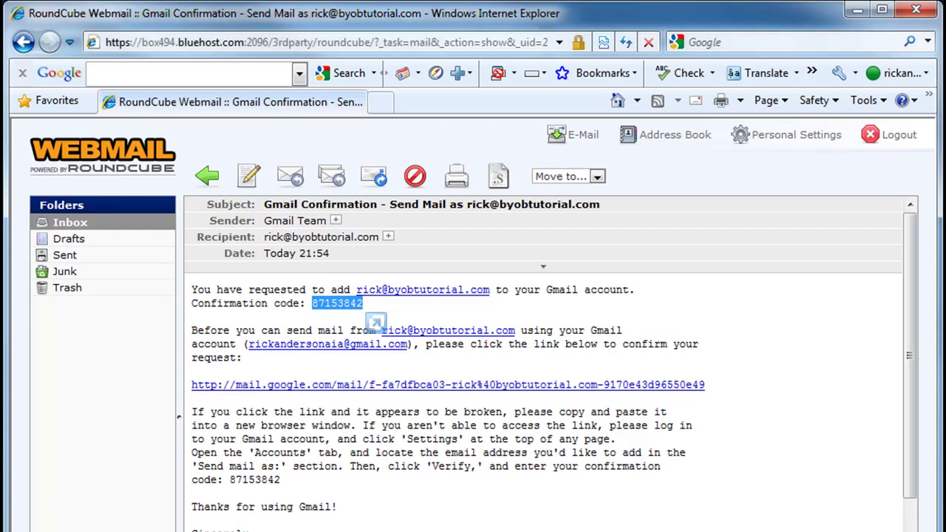
pyautogui.hotkey('alt', 'Tab')
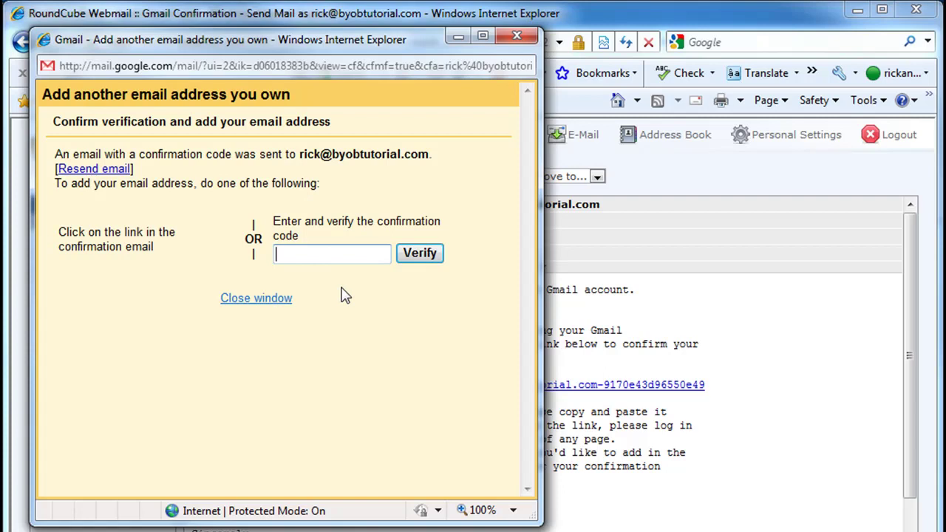
# Paste the confirmation code into Gmail's verification field and verify it.
pyautogui.hotkey('ctrl', 'v')
pyautogui.click(419, 254)
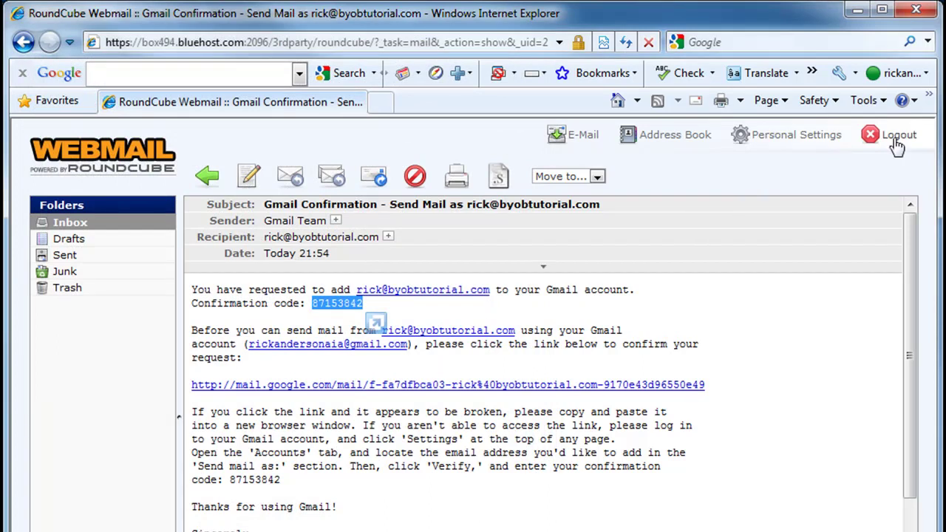
# Log out of RoundCube Webmail and close the Internet Explorer window.
pyautogui.click(873, 143)
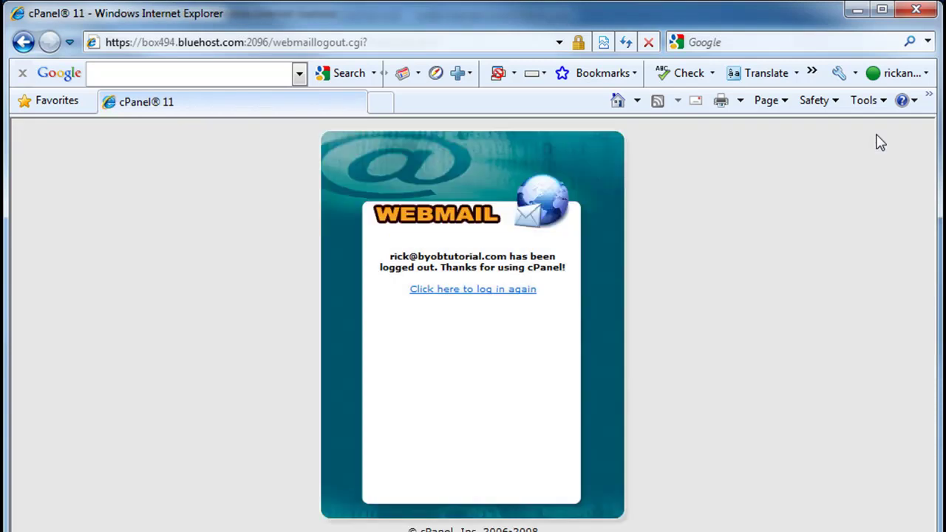
pyautogui.click(917, 9)
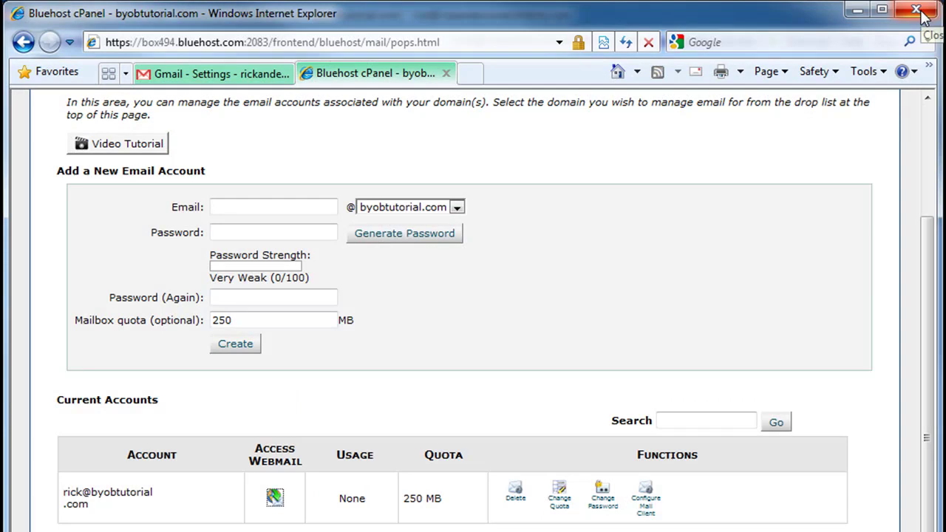
# Check Accounts and Import, then view the inbox holding Gmail Team's send-as confirmation.
pyautogui.click(231, 77)
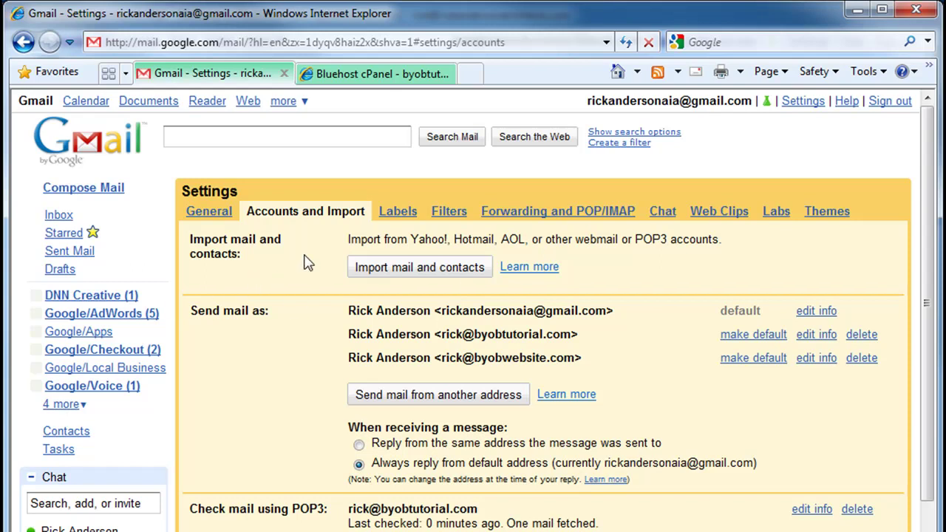
pyautogui.click(62, 215)
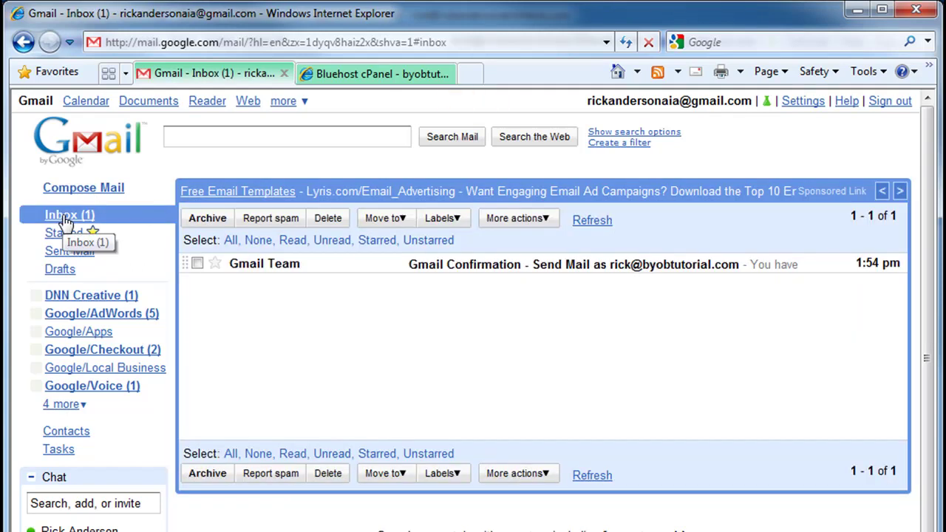